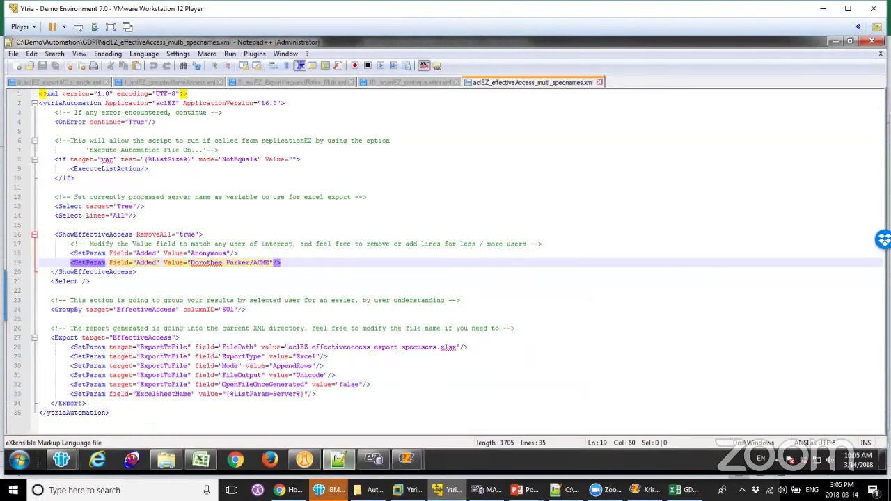
Step: Close the scripts aclEZ_effectiveAccess_multi_specnames.xml and 10._scanEZ_postrepauditor.xml in Notepad++
left_click(275, 244)
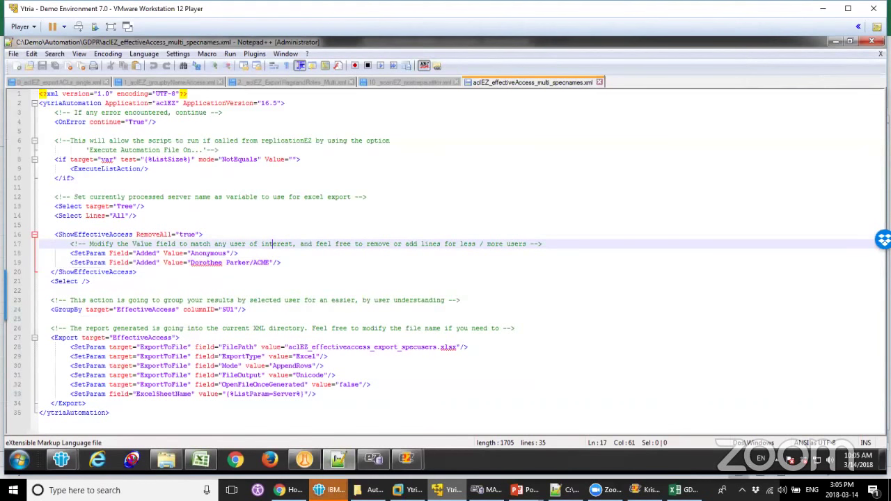
left_click(168, 461)
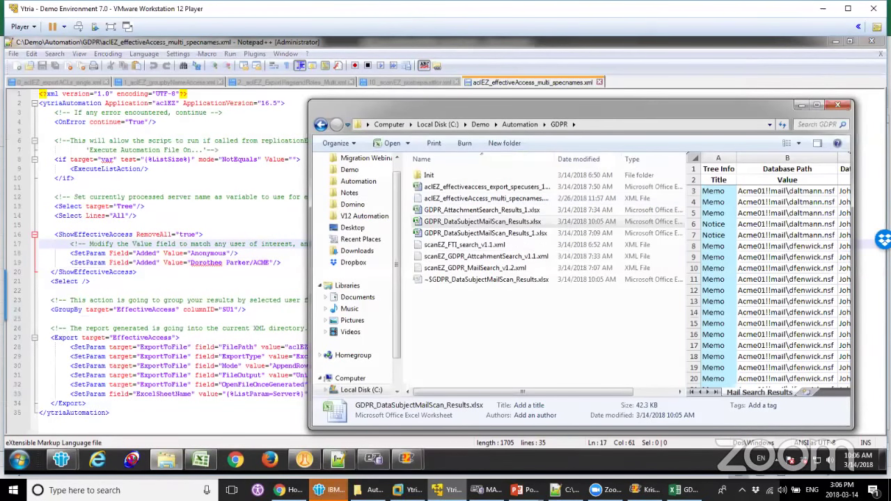
left_click(537, 82)
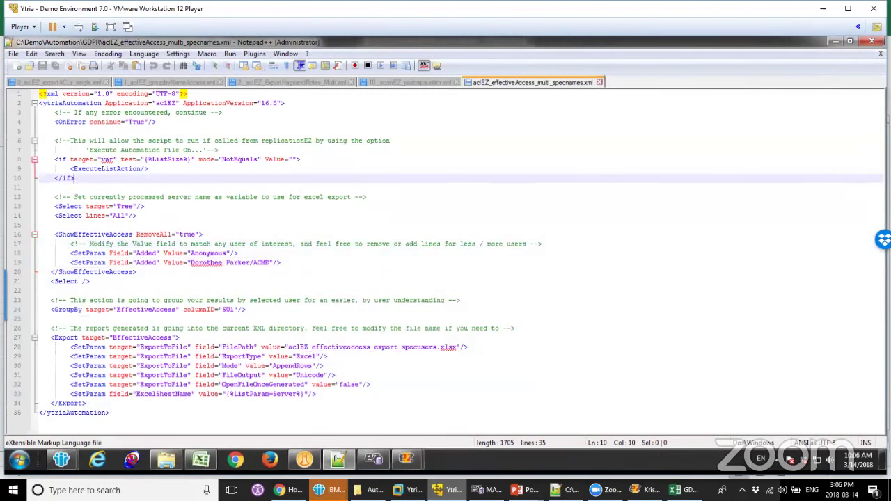
left_click(599, 83)
left_click(246, 113)
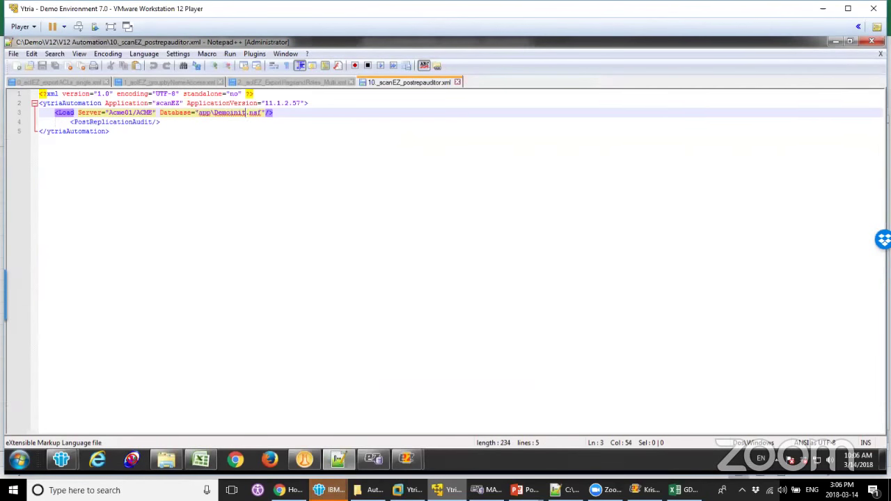
left_click(287, 113)
left_click(457, 82)
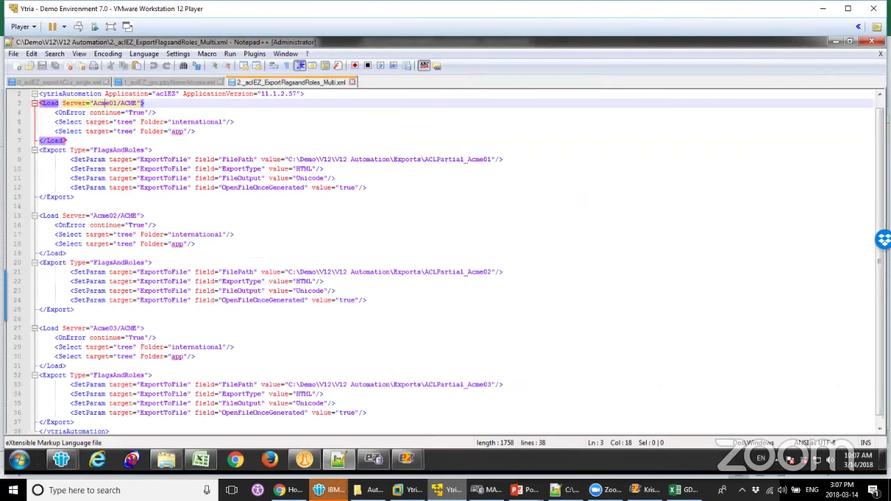
Step: Open scanEZ_GDPR_AttcahmentSearch_v1.1.xml from the GDPR folder to examine its vAttachmentName value, and close the script
left_click(165, 460)
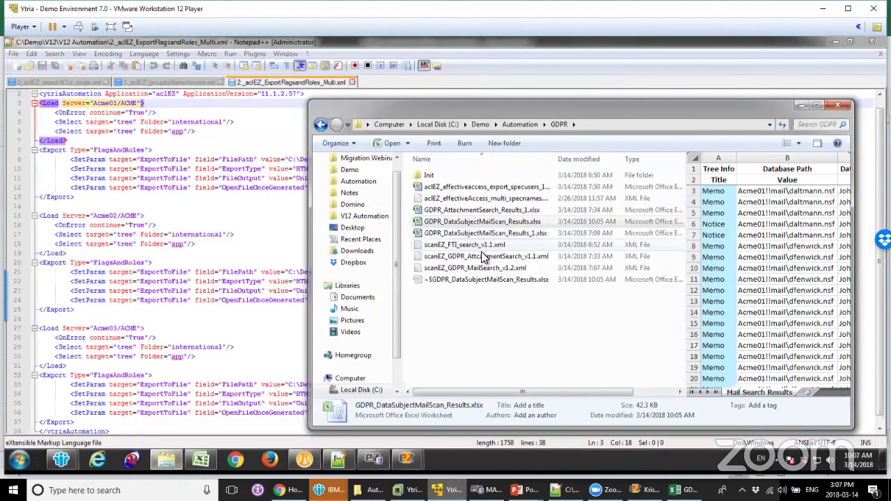
double_click(521, 259)
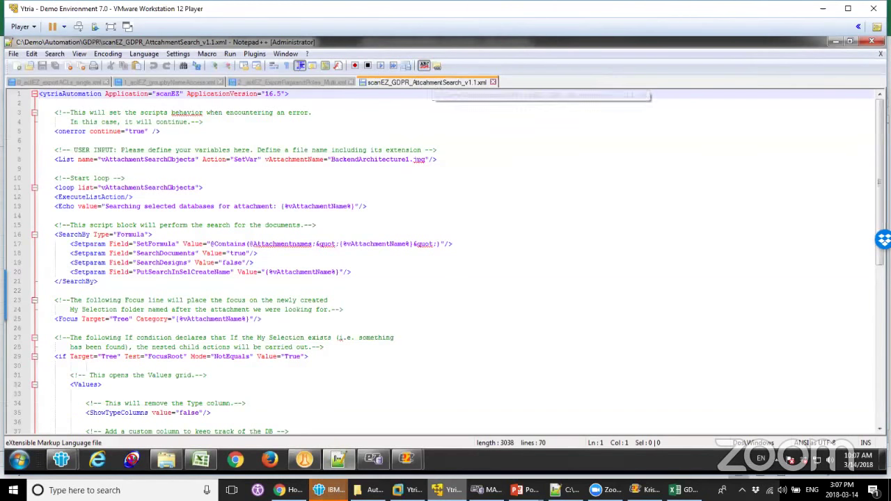
left_click(436, 159)
left_click_drag(331, 160, 428, 159)
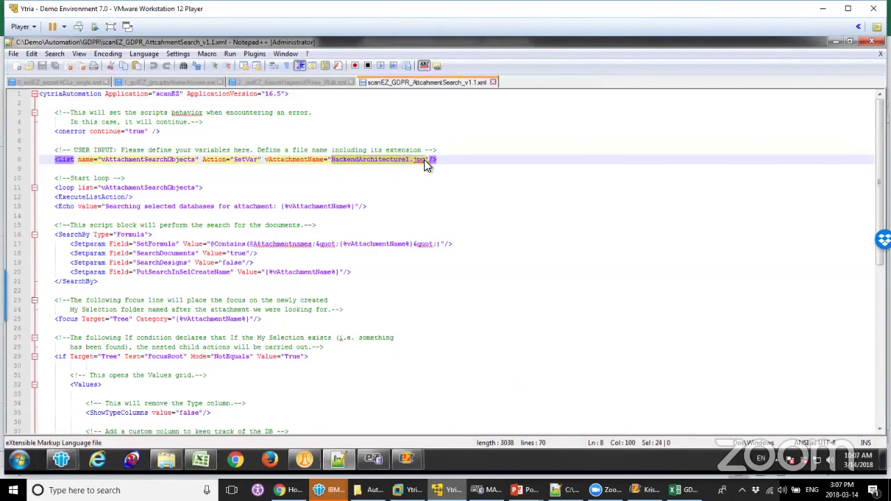
key("End")
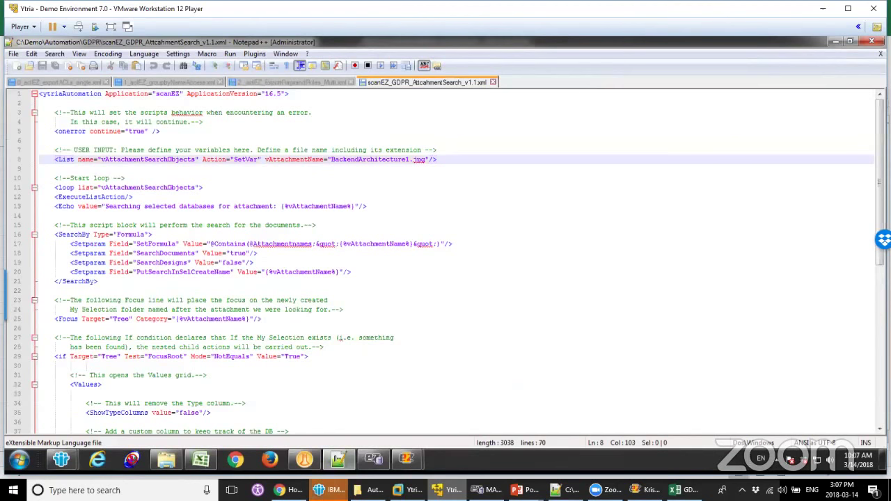
left_click(492, 82)
Step: Switch to databaseEZ and select all listed mail databases except the two marked as not authorized
left_click(373, 458)
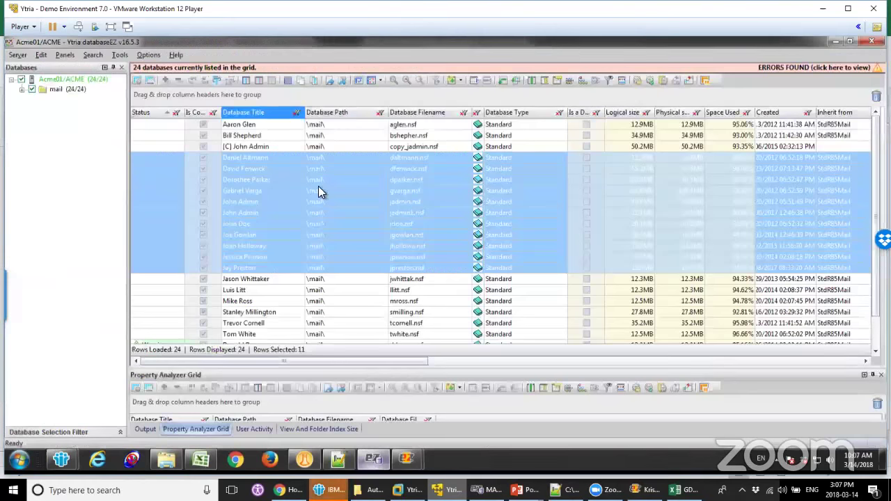
left_click(263, 126)
scroll(237, 279, "down", 2)
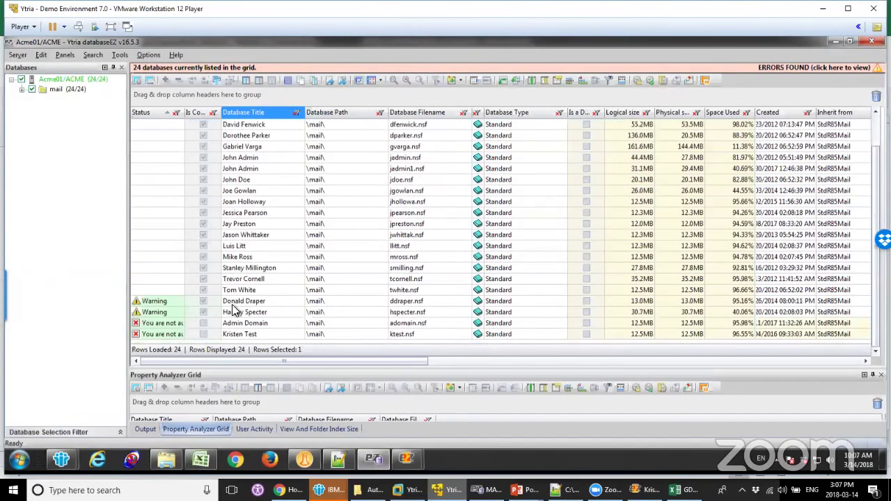
left_click(236, 290, "shift")
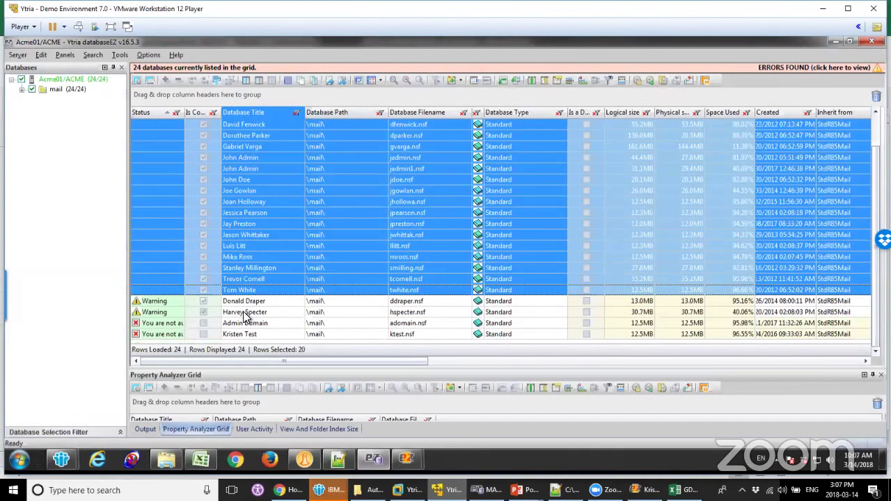
left_click(243, 311, "shift")
Step: Execute the automation file scanEZ_GDPR_AttcahmentSearch_v1.1.xml with scanEZ on the selected databases
right_click(243, 176)
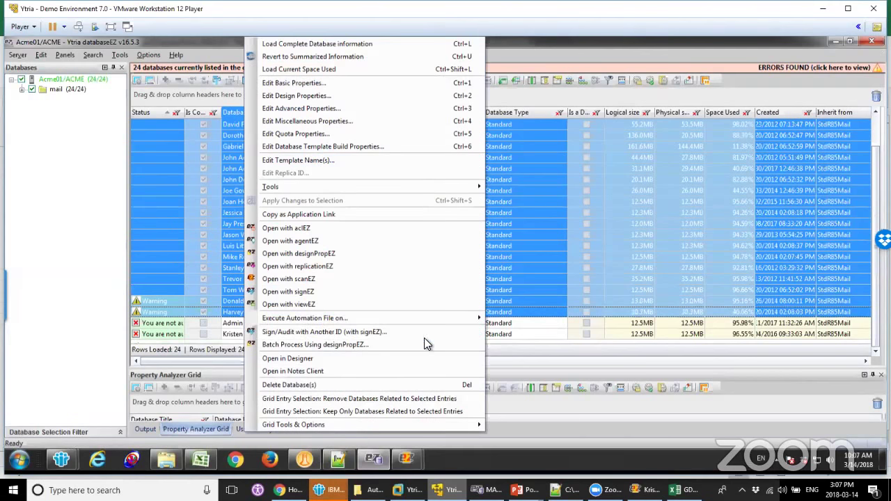
mouse_move(422, 321)
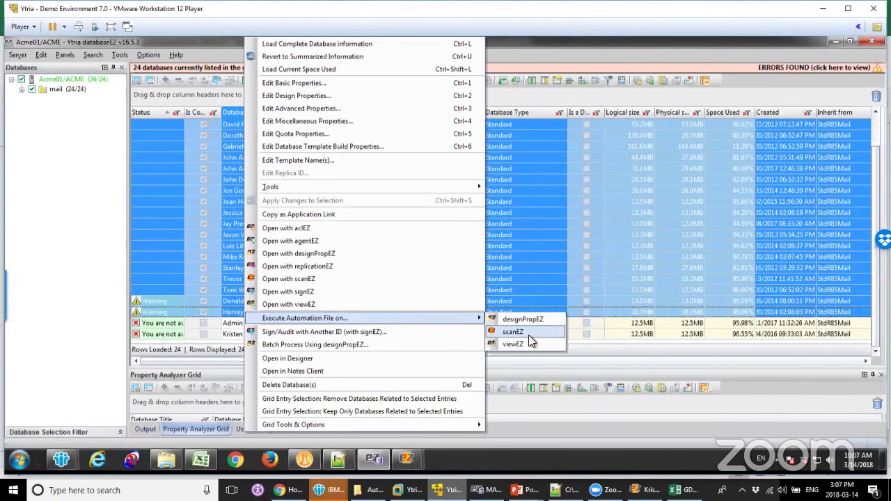
left_click(528, 333)
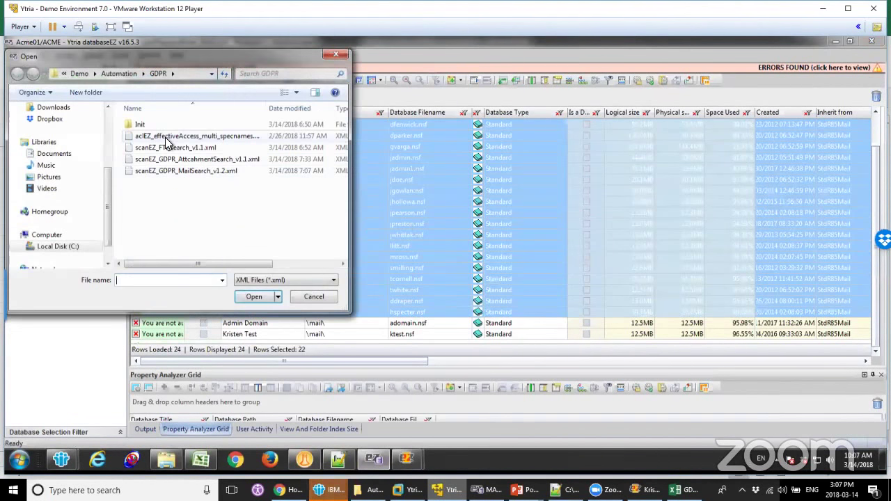
left_click(199, 160)
left_click(263, 301)
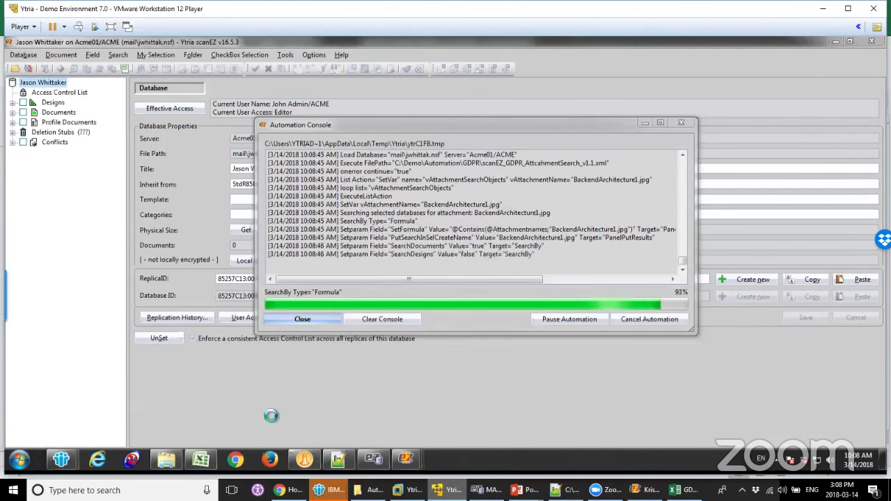
Step: Show the GDPR folder in a narrower window with no file selected, and dismiss the automation's completion message
key("alt+Tab")
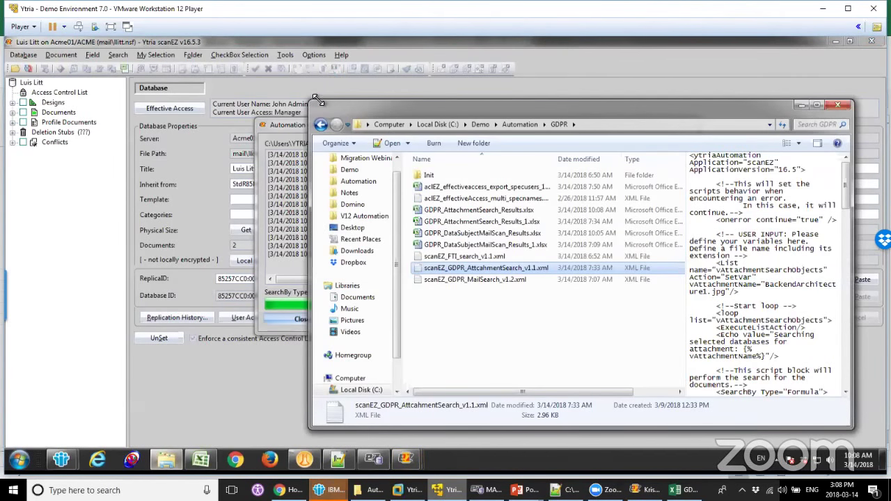
left_click_drag(309, 100, 501, 90)
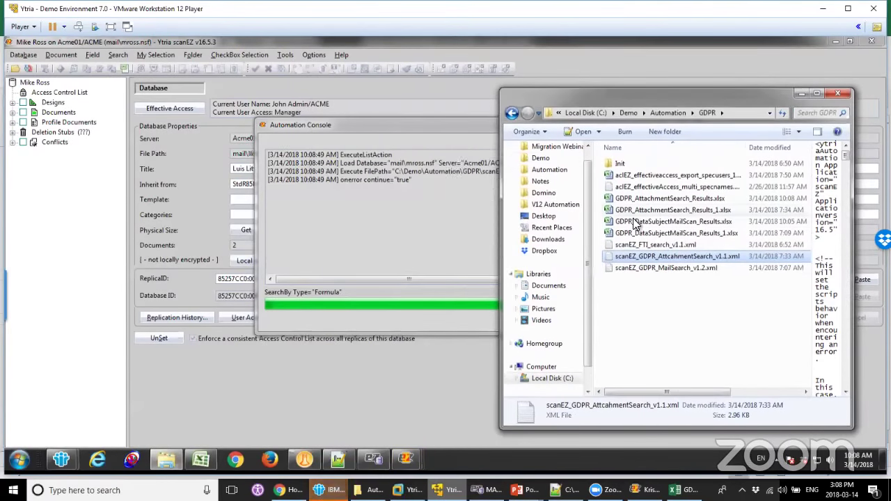
left_click(672, 289)
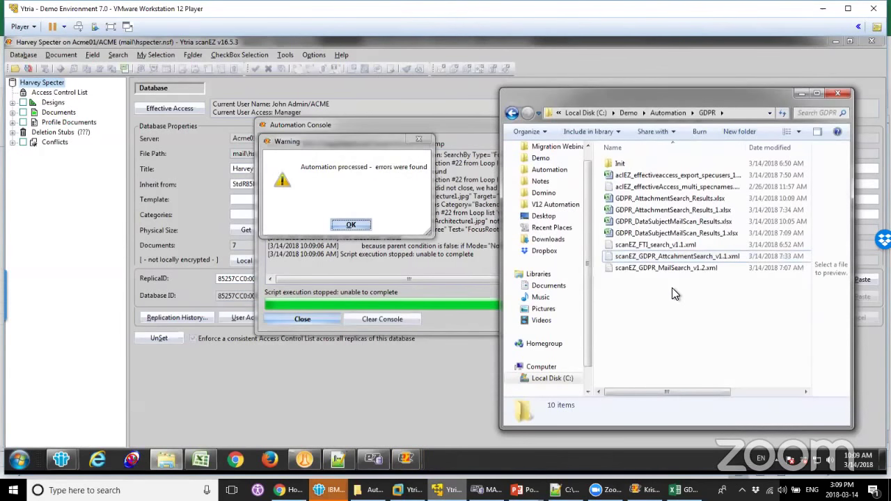
left_click(352, 225)
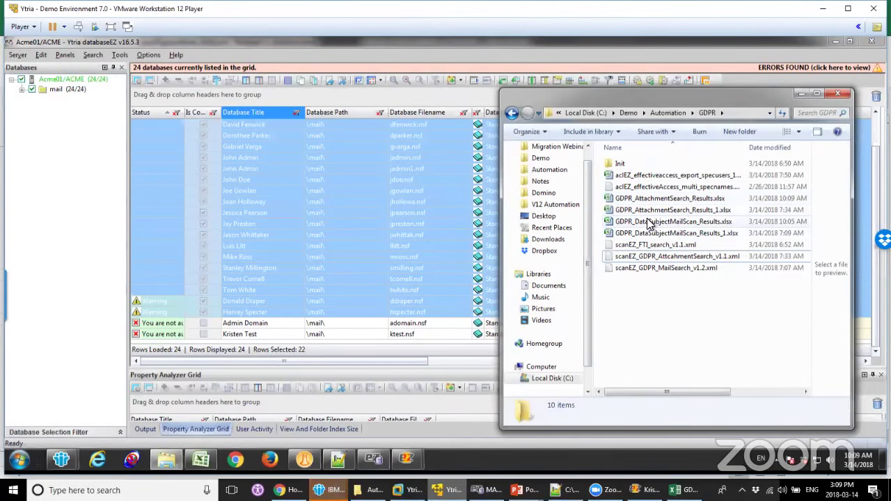
Step: Try to open GDPR_AttachmentSearch_Results.xlsx, and close the GDPR_DataSubjectMailScan_Results.xlsx workbook without saving
double_click(653, 202)
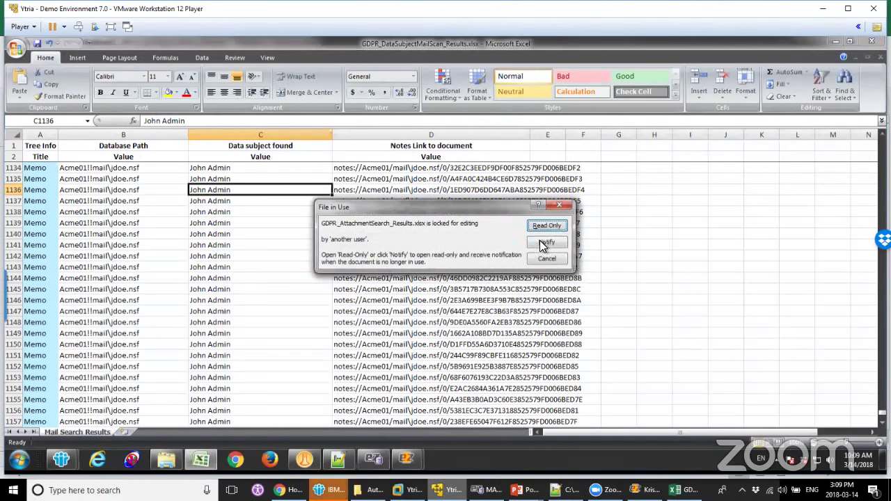
left_click(561, 205)
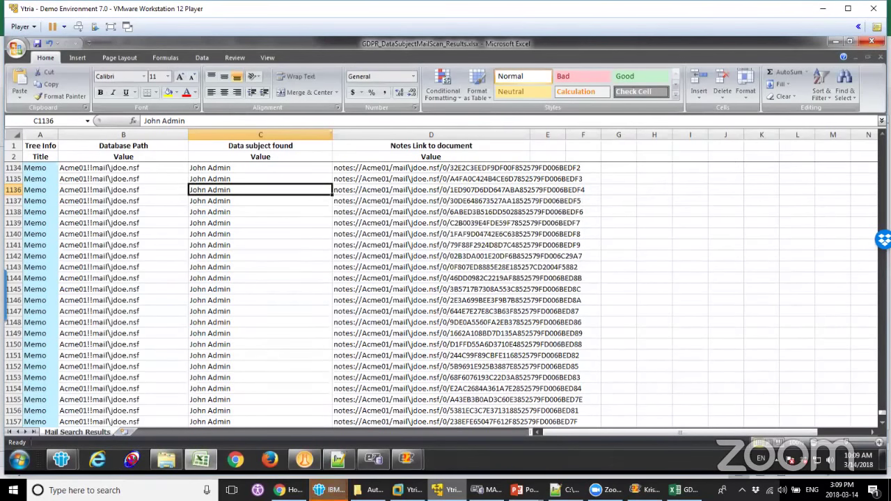
left_click(116, 200)
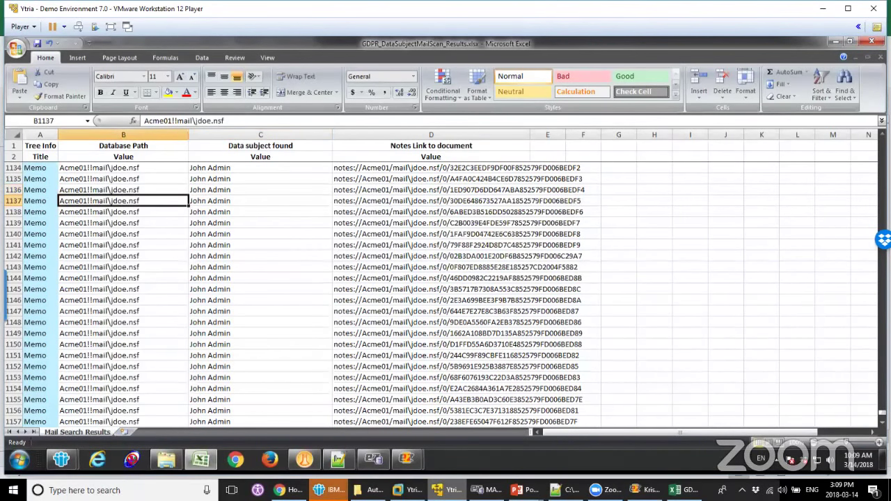
left_click(870, 41)
left_click(444, 273)
Step: Open GDPR_AttachmentSearch_Results_1.xlsx and widen the Database Path column to examine the mail databases containing the attachment
double_click(665, 210)
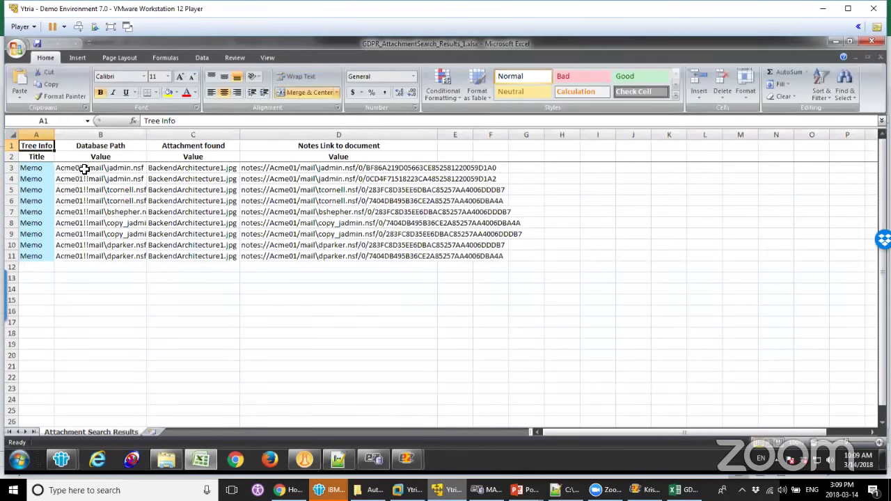
left_click(84, 169)
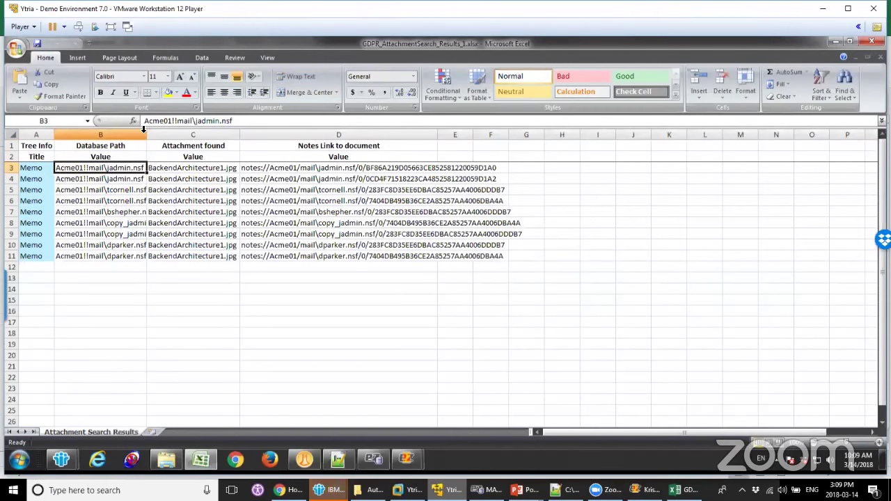
left_click_drag(147, 135, 215, 148)
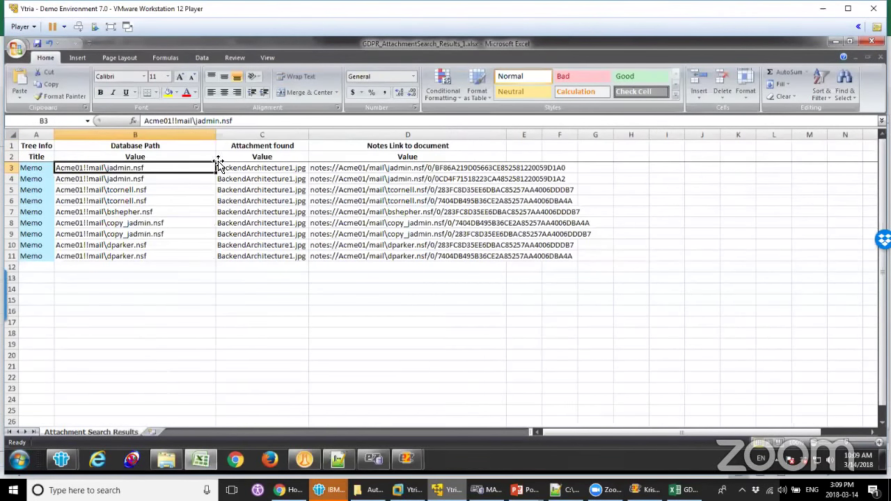
left_click(168, 179)
left_click(149, 201)
left_click(151, 213)
left_click(157, 232)
left_click_drag(146, 256, 151, 168)
Step: Examine the attachment names in a widened Attachment found column and the Notes links, and close the workbook without saving
left_click_drag(309, 134, 456, 151)
left_click(295, 170)
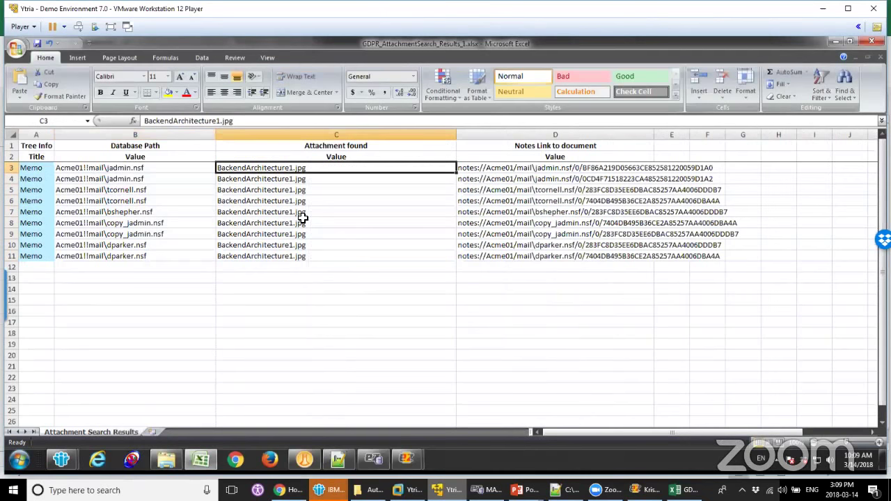
left_click(299, 255, "shift")
left_click_drag(519, 164, 513, 255)
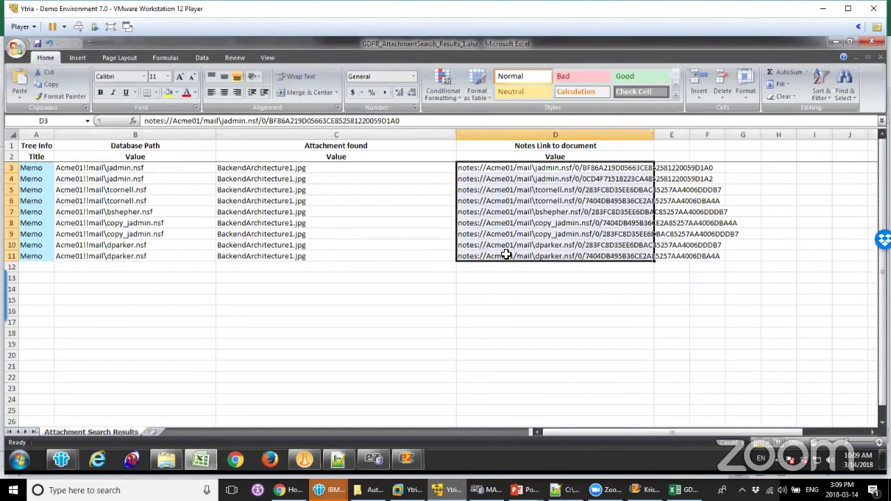
left_click(302, 169)
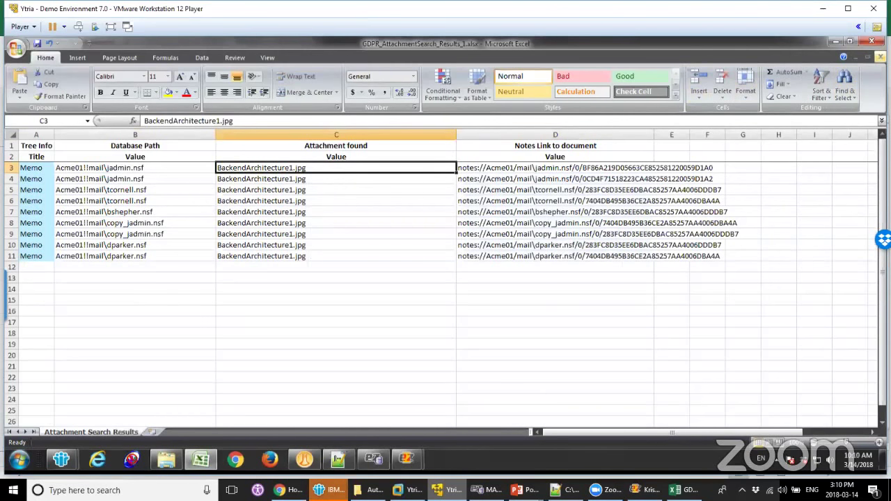
left_click(872, 41)
left_click(447, 273)
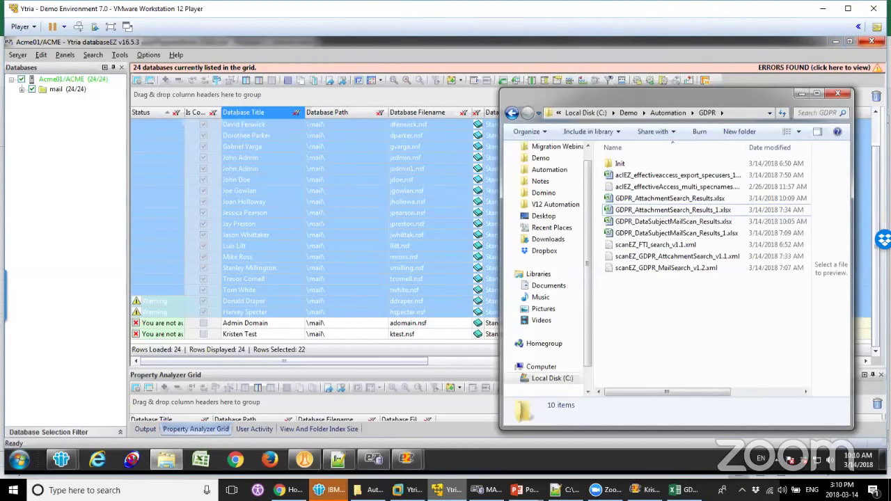
Step: Switch to the IBM Notes workspace
key("alt+Tab")
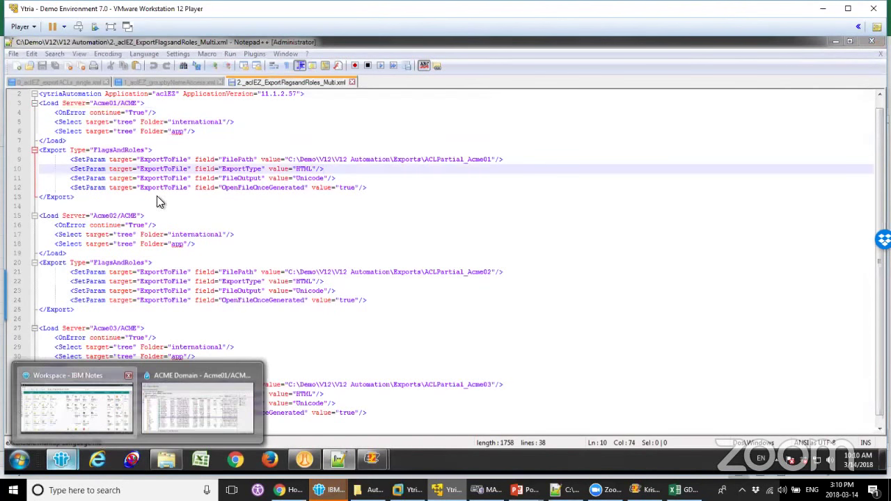
left_click(67, 411)
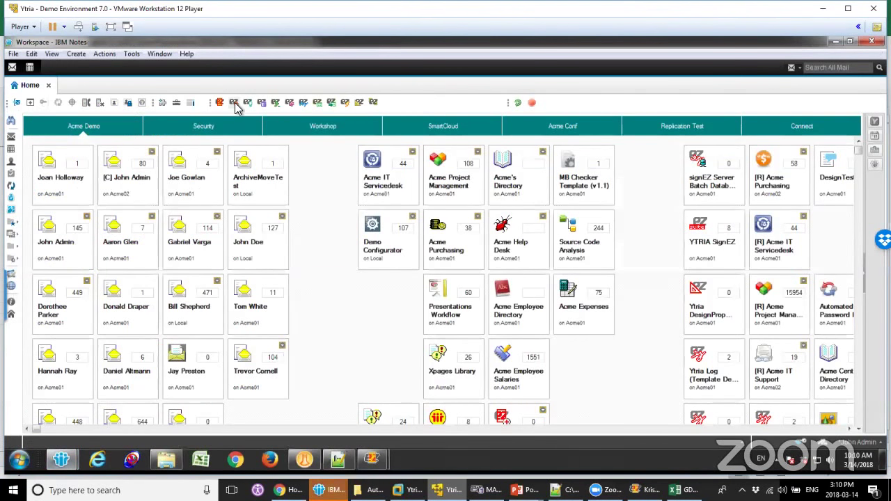